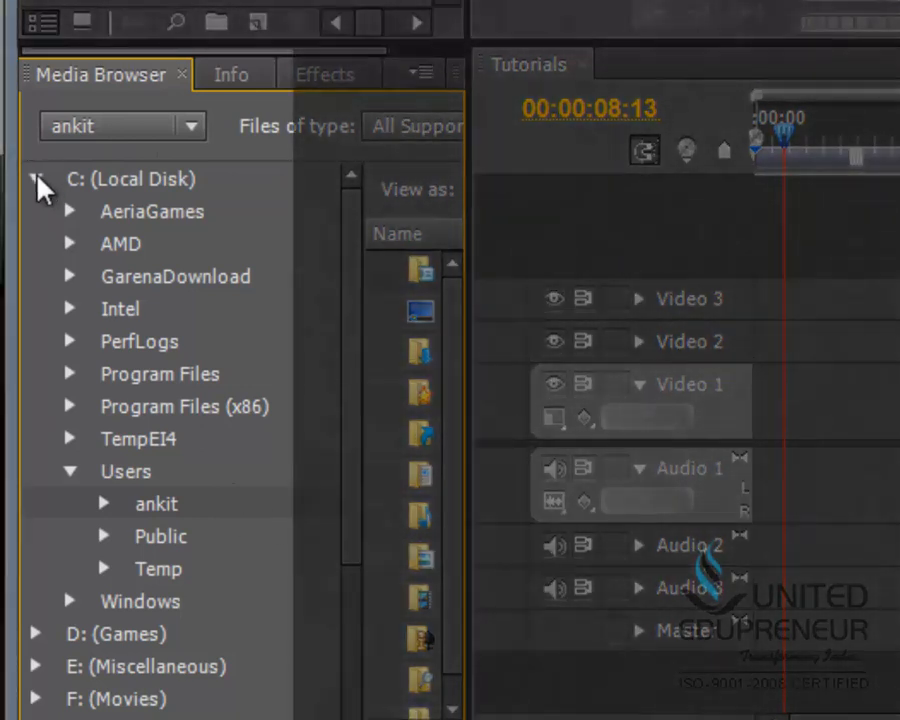
Browse the D: (Games) drive in the Media Browser and return to the user's profile folder.
{"action": "left_click", "coordinate": [35, 179]}
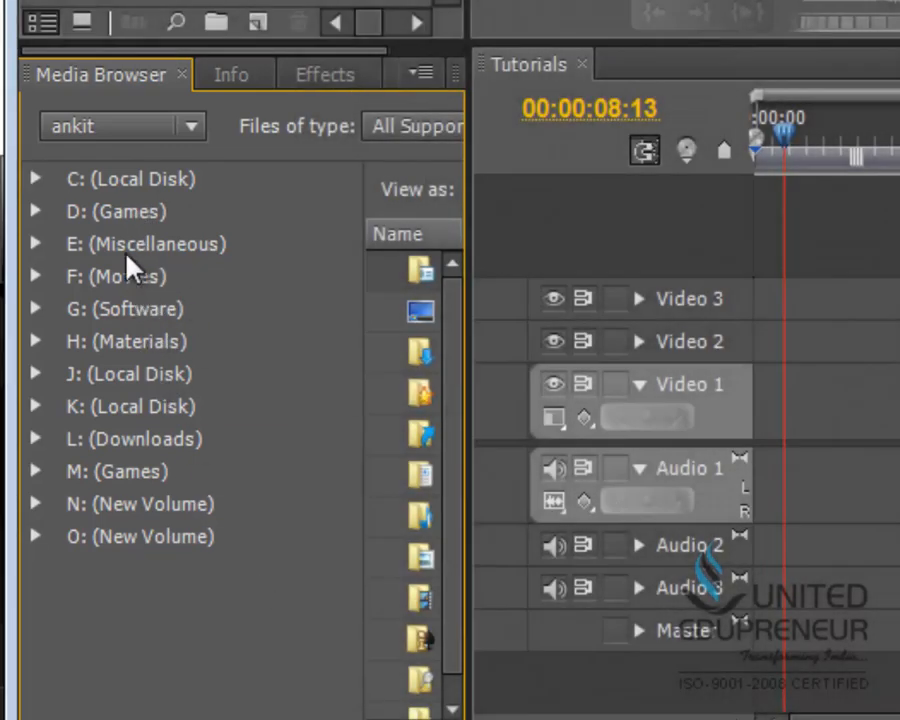
{"action": "left_click", "coordinate": [128, 212]}
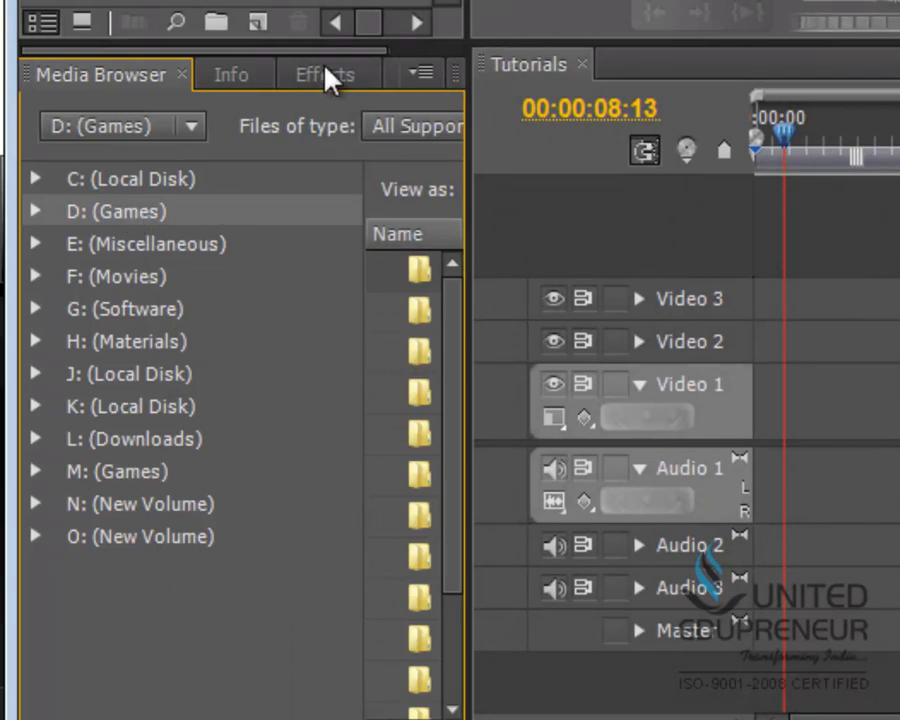
{"action": "left_click", "coordinate": [125, 118]}
{"action": "left_click", "coordinate": [163, 216]}
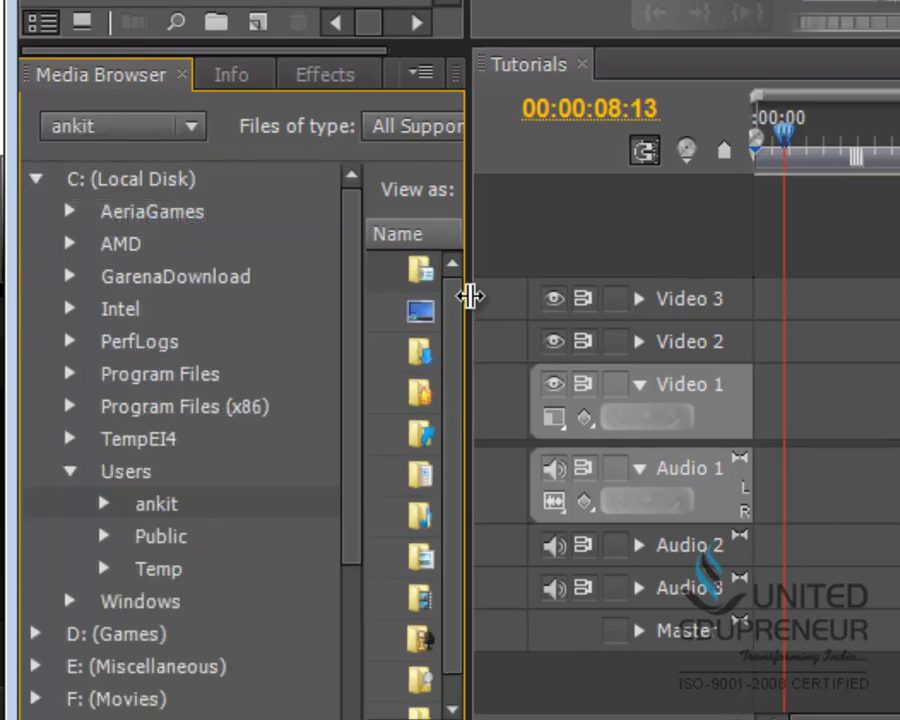
Widen the Media Browser and open the My Pictures folder.
{"action": "left_click_drag", "start_coordinate": [470, 296], "coordinate": [806, 318]}
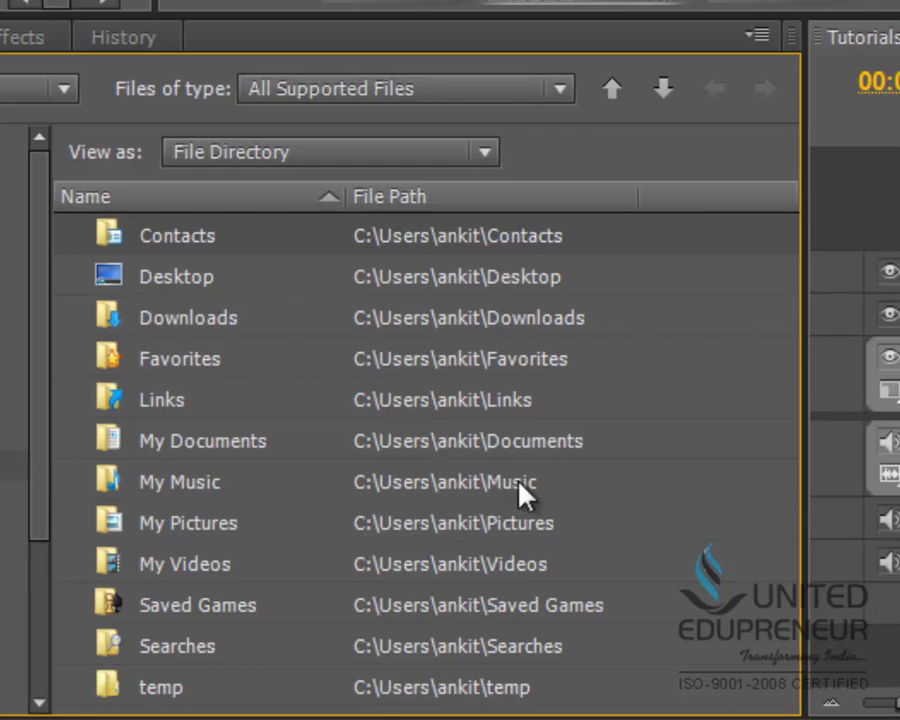
{"action": "double_click", "coordinate": [193, 530]}
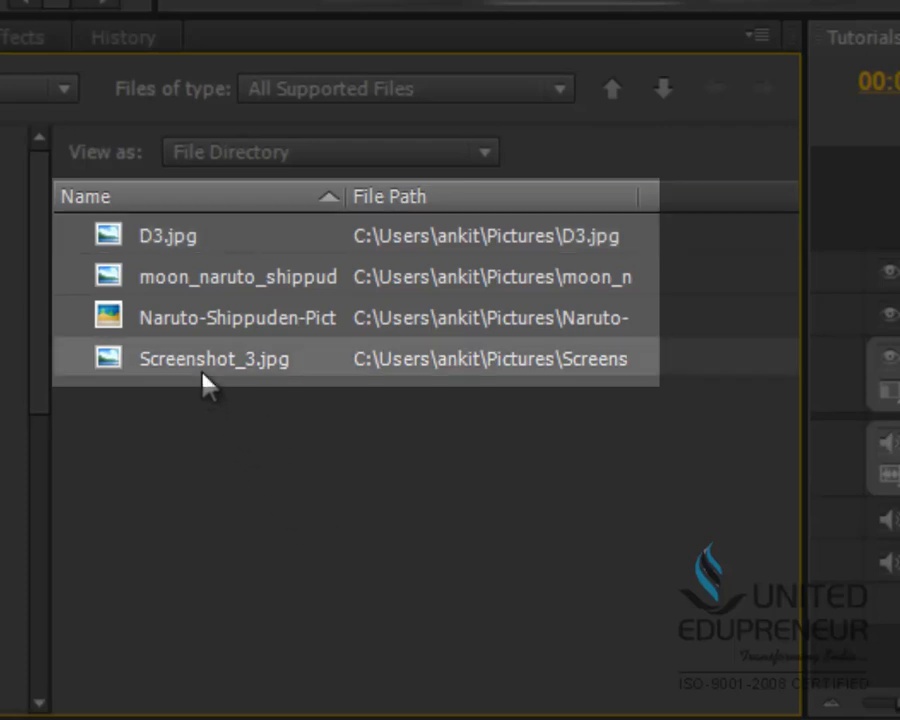
Load Screenshot_3.jpg from My Pictures into the Source monitor.
{"action": "left_click", "coordinate": [217, 320], "text": "ctrl"}
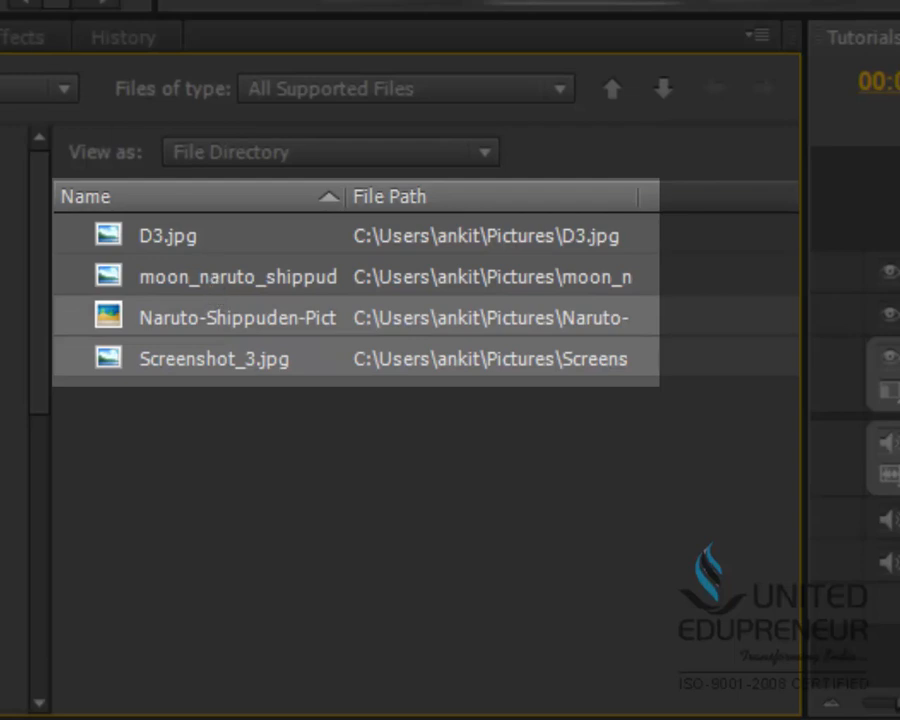
{"action": "left_click", "coordinate": [298, 469]}
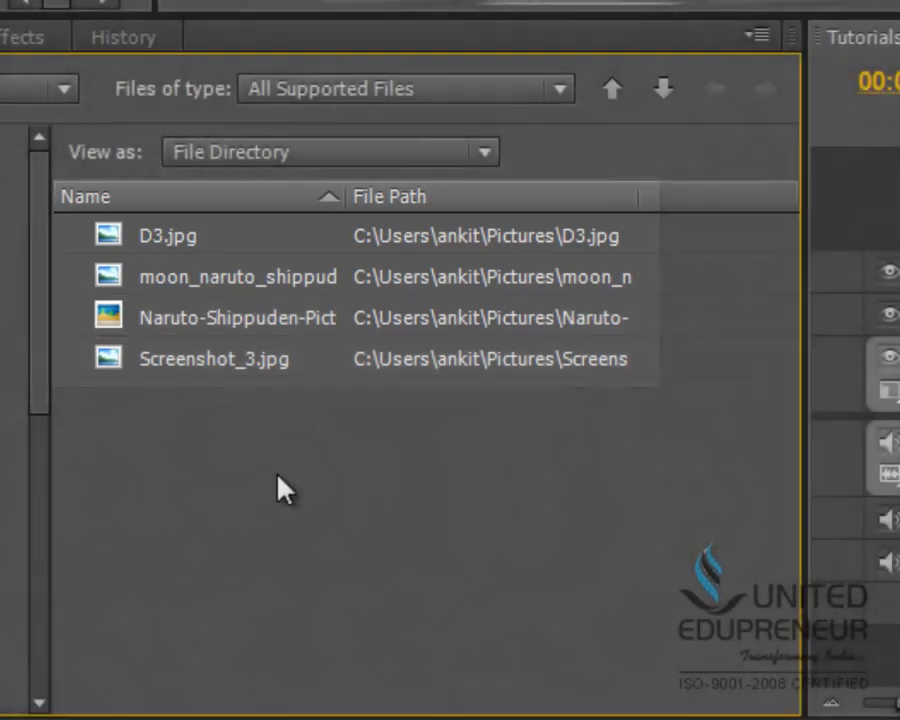
{"action": "left_click", "coordinate": [227, 374]}
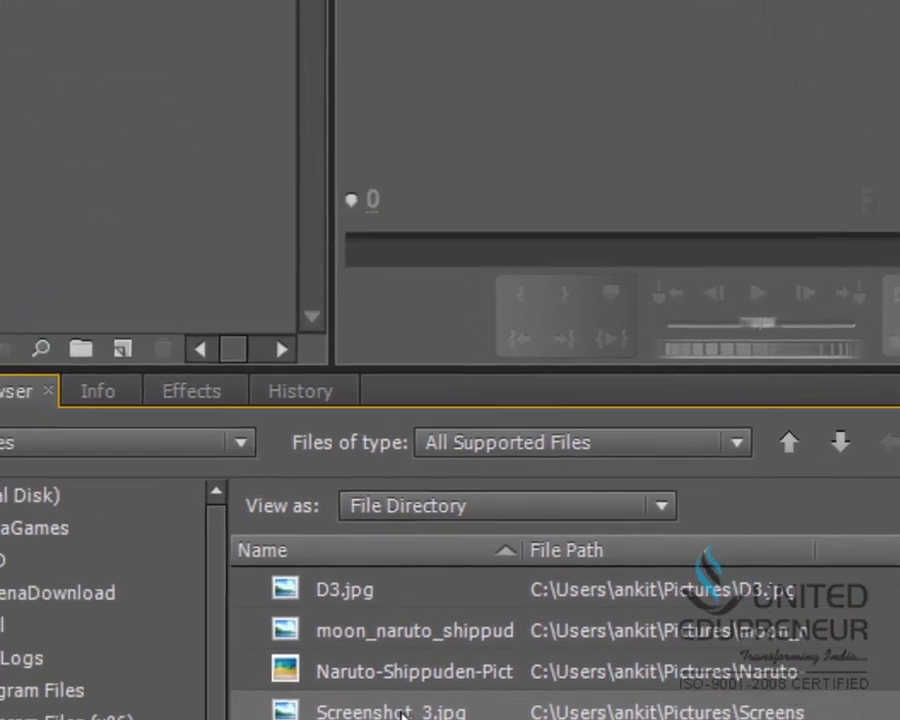
{"action": "left_click_drag", "start_coordinate": [400, 714], "coordinate": [147, 152]}
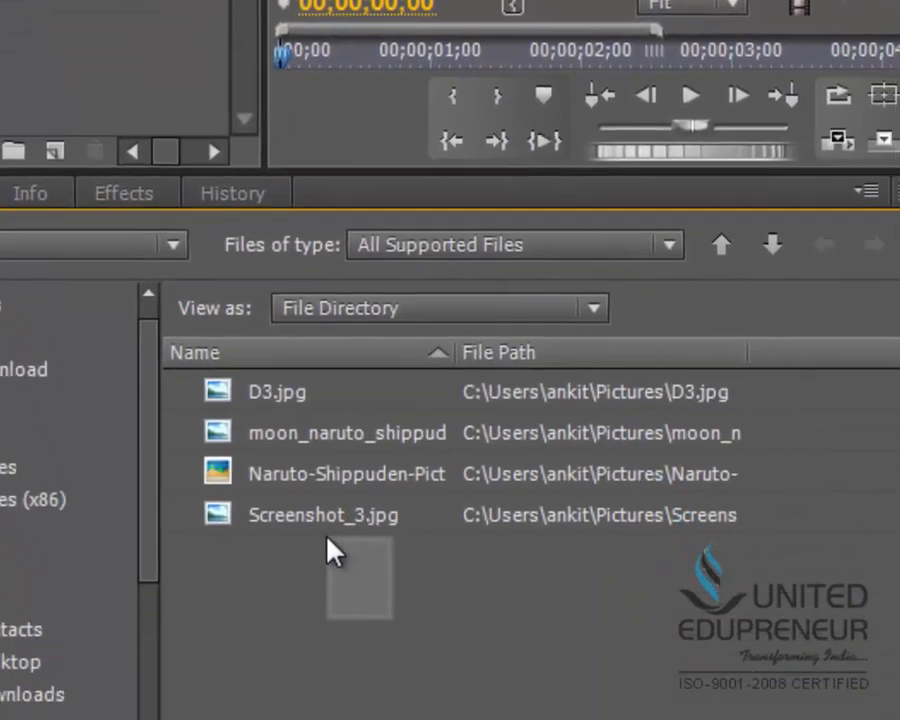
Add all four images in My Pictures to the selection one by one and clear the selection.
{"action": "left_click_drag", "start_coordinate": [327, 541], "coordinate": [283, 480]}
{"action": "left_click", "coordinate": [382, 497]}
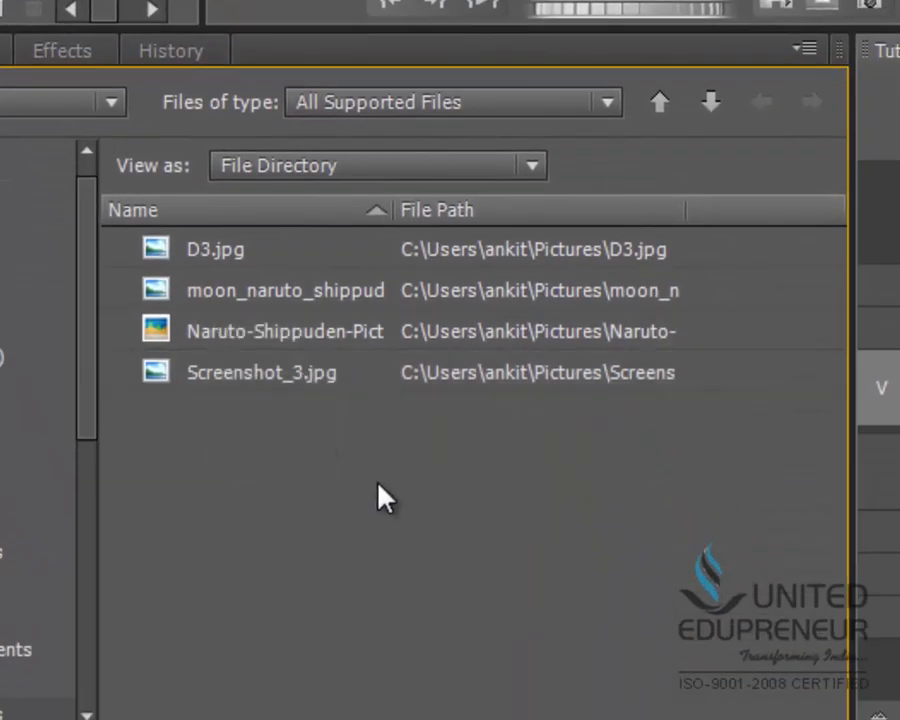
{"action": "left_click", "coordinate": [280, 388]}
{"action": "left_click", "coordinate": [263, 332], "text": "ctrl"}
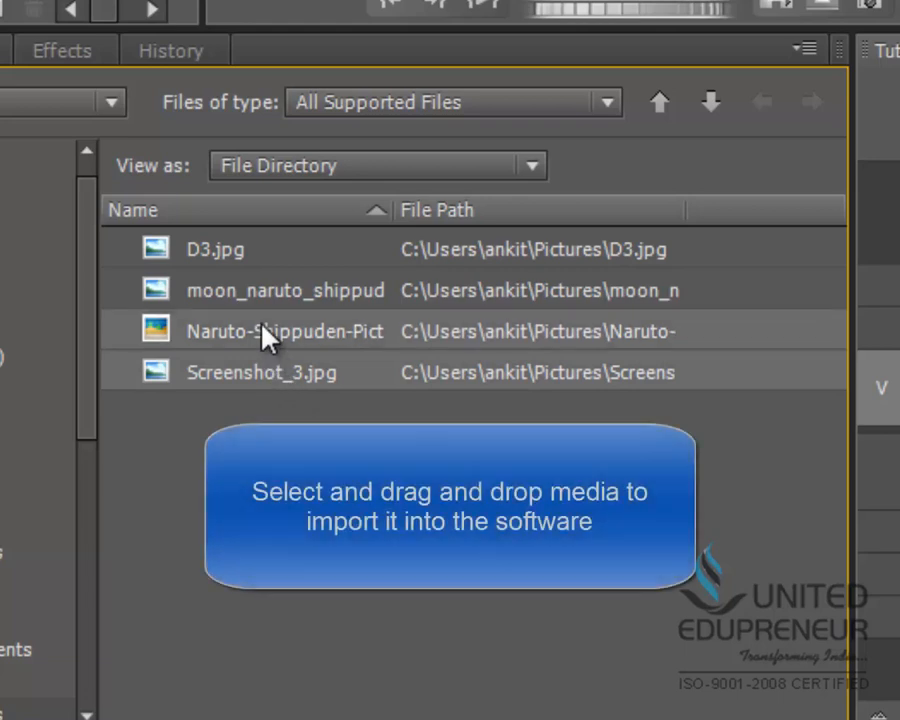
{"action": "left_click", "coordinate": [253, 287], "text": "ctrl"}
{"action": "left_click", "coordinate": [248, 252], "text": "ctrl"}
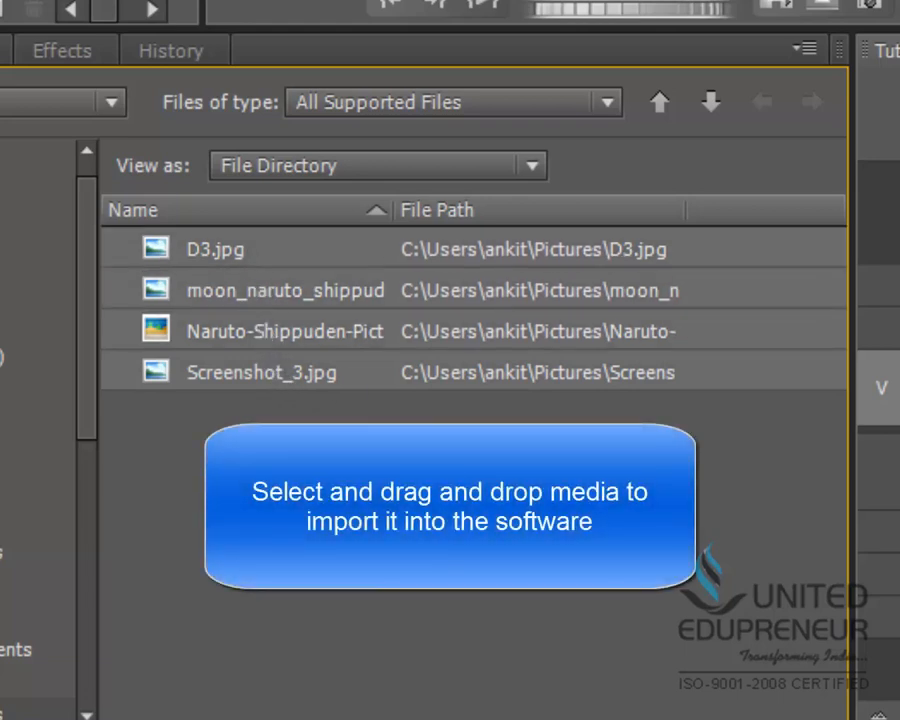
{"action": "left_click", "coordinate": [385, 475]}
Select the range from D3.jpg to Screenshot_3.jpg and deselect the four images individually.
{"action": "left_click", "coordinate": [254, 254]}
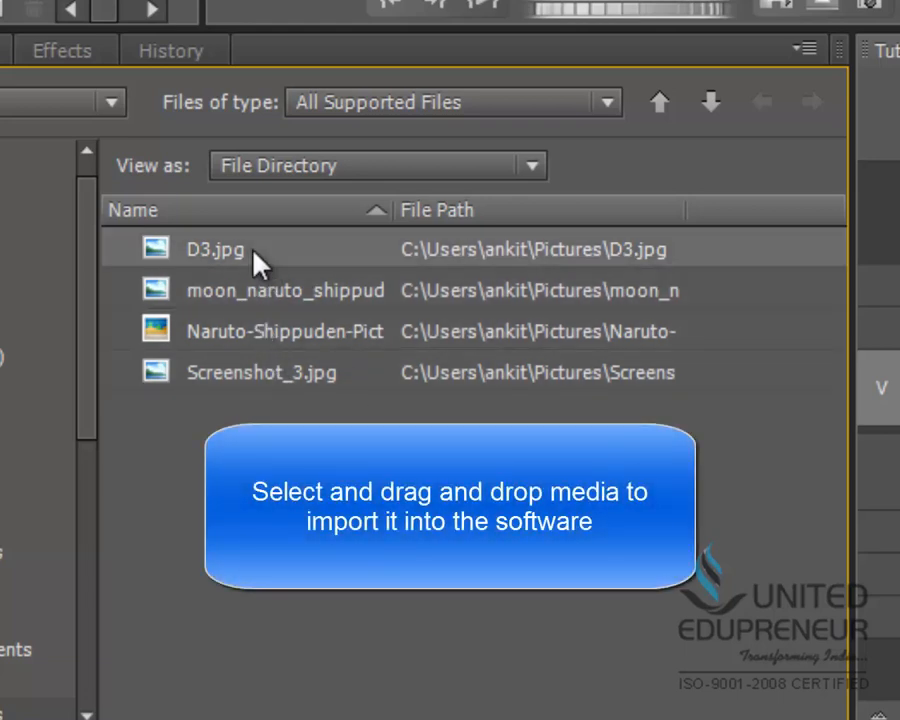
{"action": "left_click", "coordinate": [269, 379], "text": "shift"}
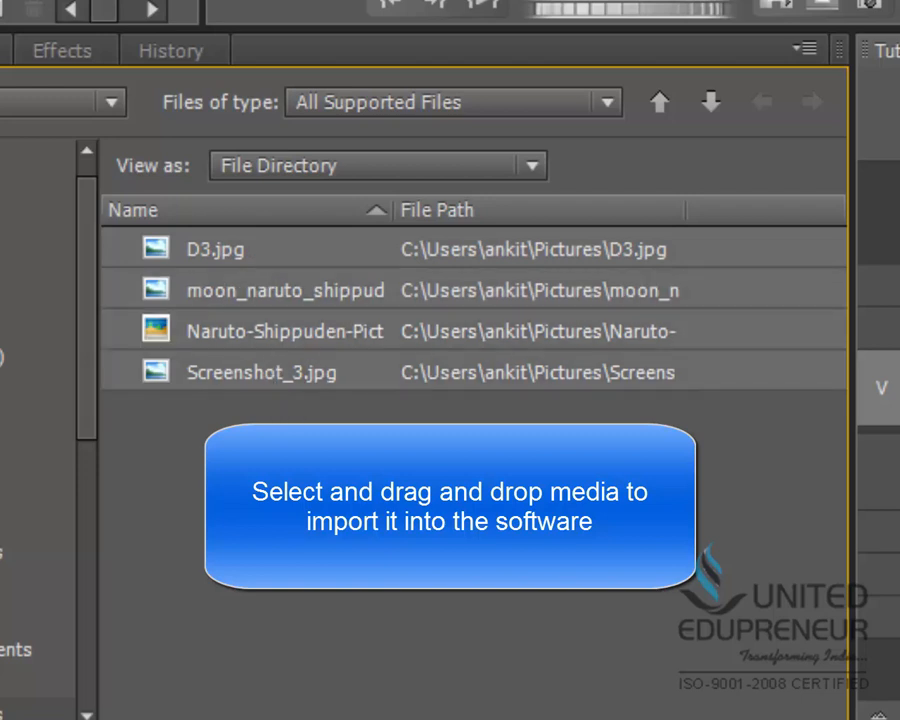
{"action": "left_click", "coordinate": [281, 338], "text": "ctrl"}
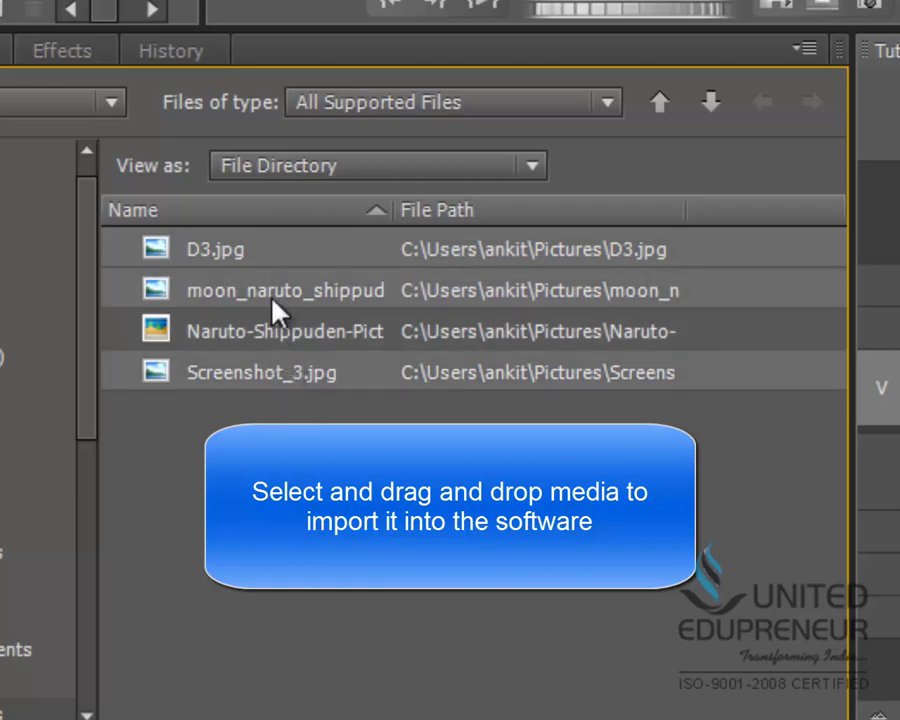
{"action": "left_click", "coordinate": [274, 298], "text": "ctrl"}
{"action": "left_click", "coordinate": [280, 378], "text": "ctrl"}
{"action": "left_click", "coordinate": [273, 257], "text": "ctrl"}
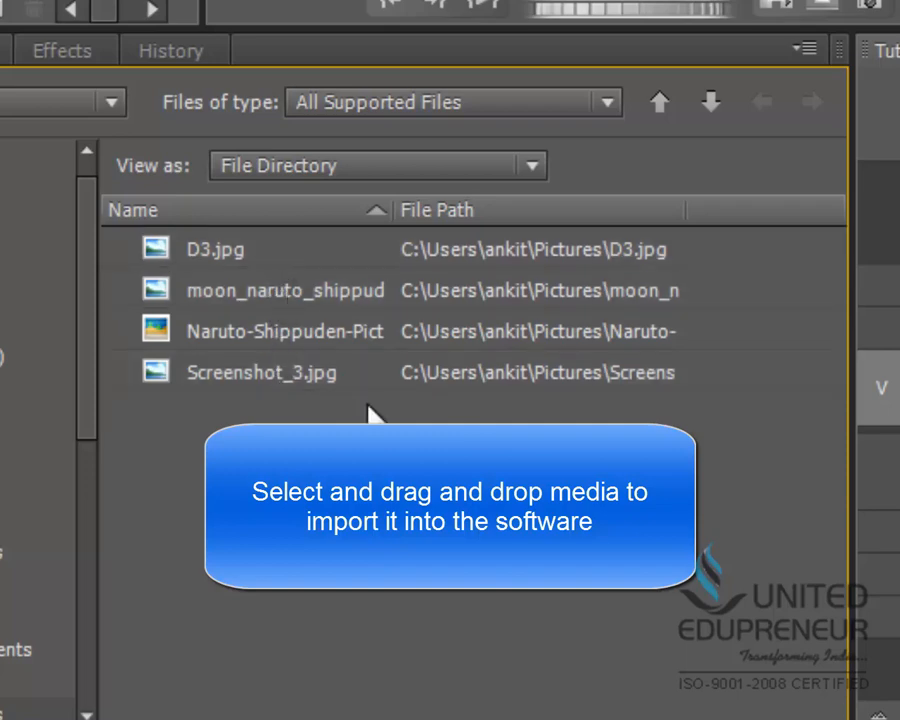
Import D3.jpg and the two Naruto images from My Pictures into the Project panel.
{"action": "left_click", "coordinate": [251, 251]}
{"action": "left_click", "coordinate": [285, 340], "text": "shift"}
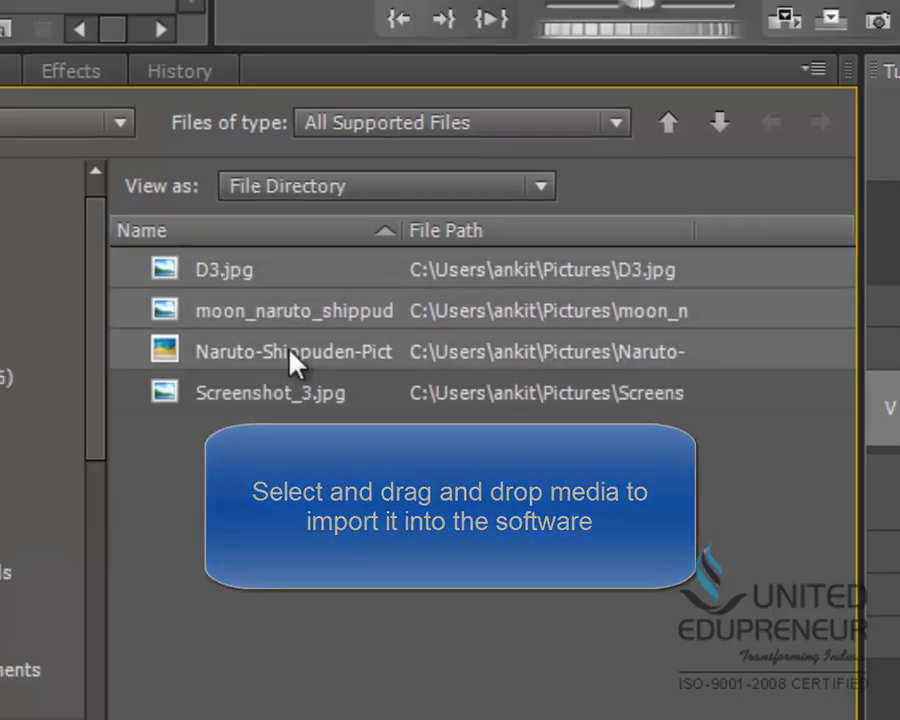
{"action": "left_click_drag", "start_coordinate": [290, 362], "coordinate": [0, 0]}
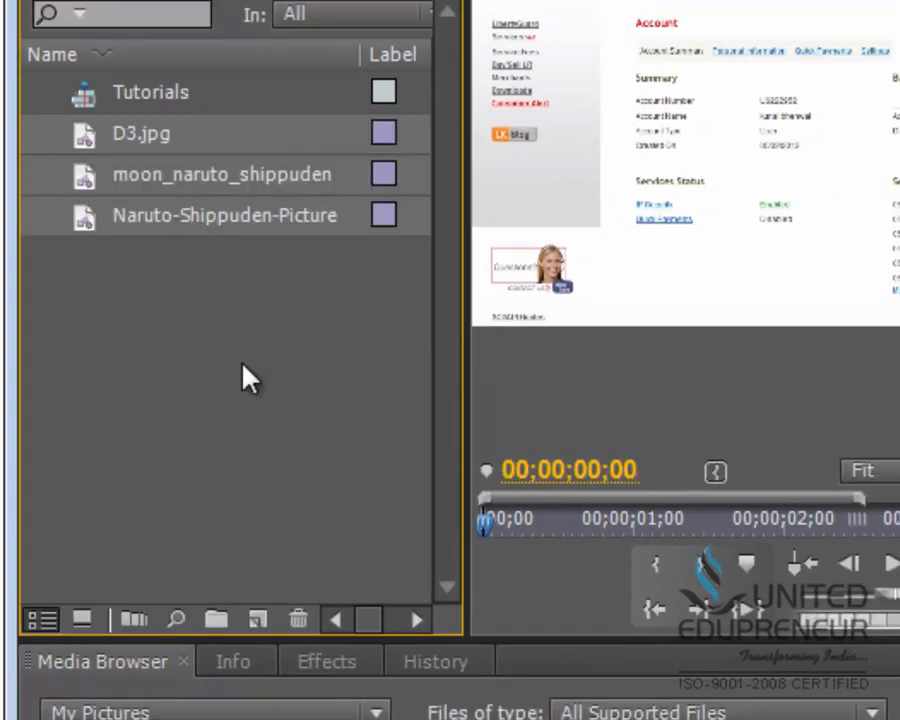
{"action": "left_click", "coordinate": [244, 369]}
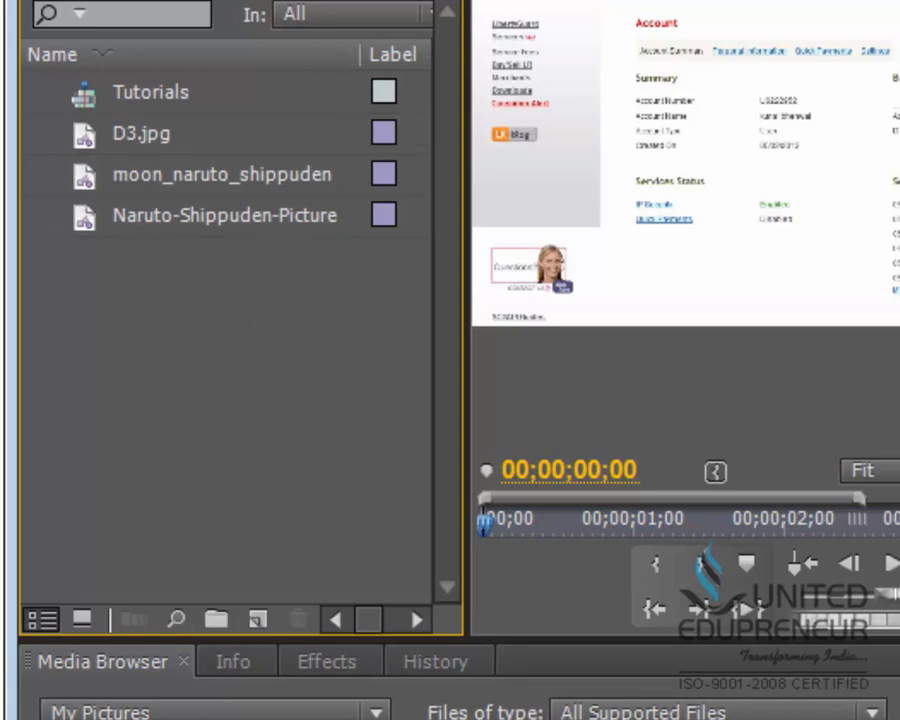
Select D3.jpg and the two Naruto images in the Media Browser and clear the selection.
{"action": "left_click", "coordinate": [103, 662]}
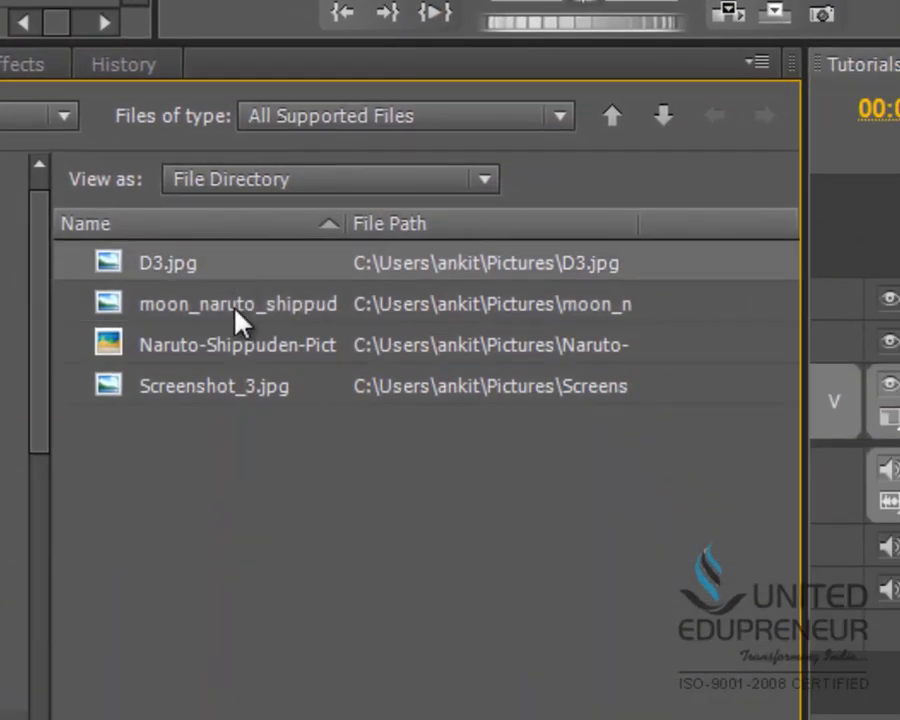
{"action": "left_click", "coordinate": [237, 346], "text": "ctrl"}
{"action": "left_click", "coordinate": [237, 311], "text": "ctrl"}
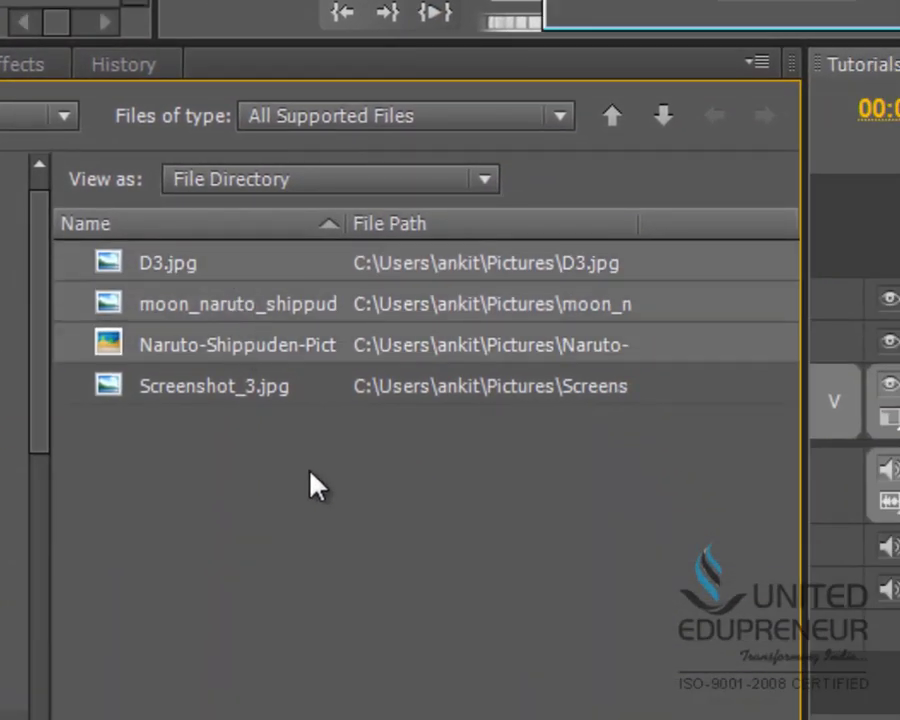
{"action": "left_click", "coordinate": [317, 487]}
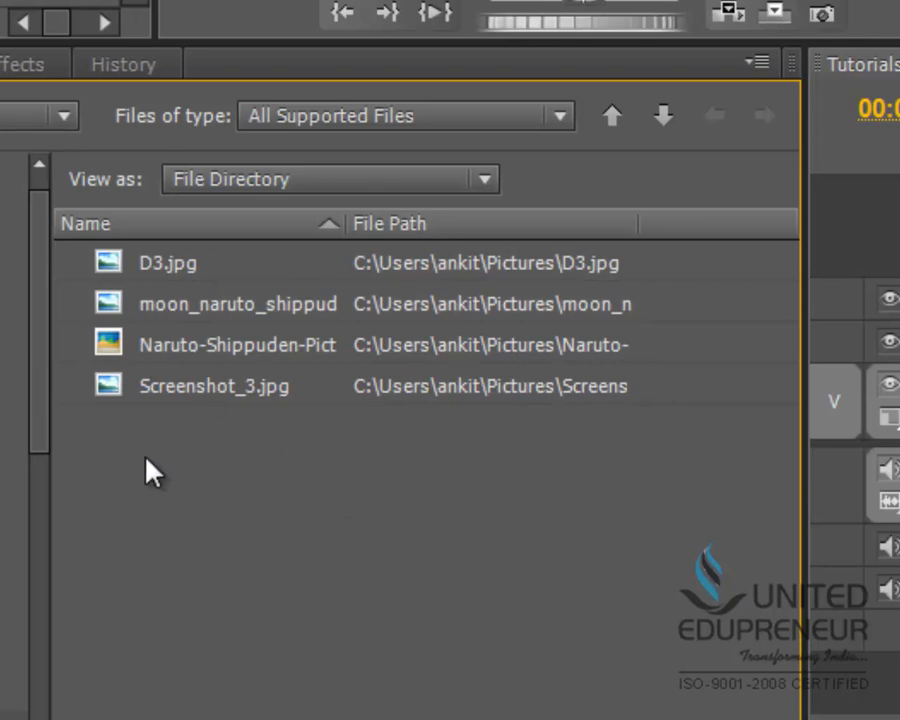
Import Screenshot_3.jpg from My Pictures into the Project panel.
{"action": "left_click", "coordinate": [171, 394]}
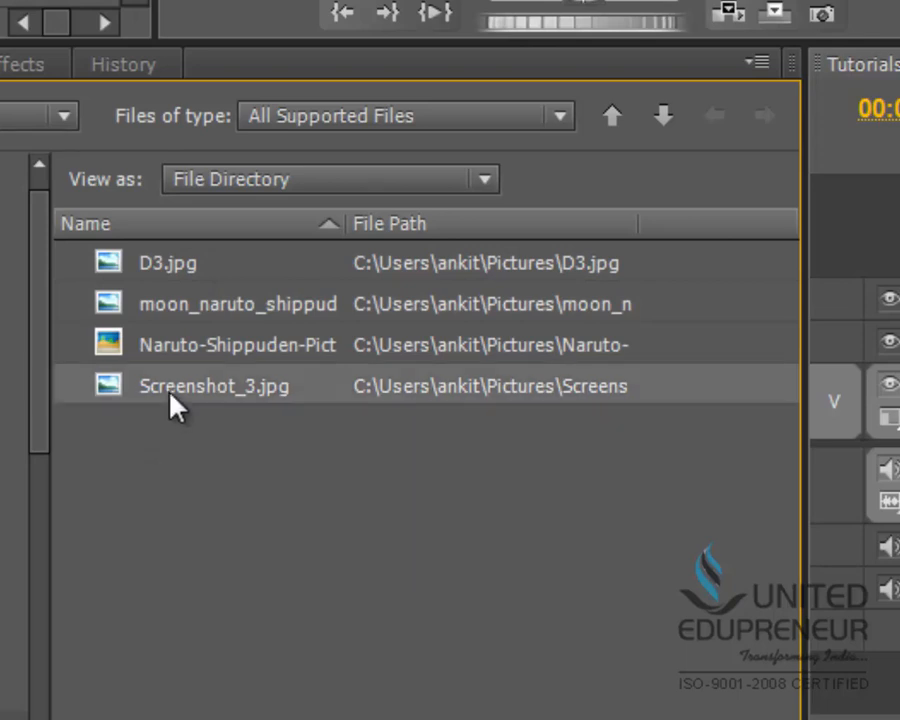
{"action": "left_click_drag", "start_coordinate": [171, 393], "coordinate": [91, 442]}
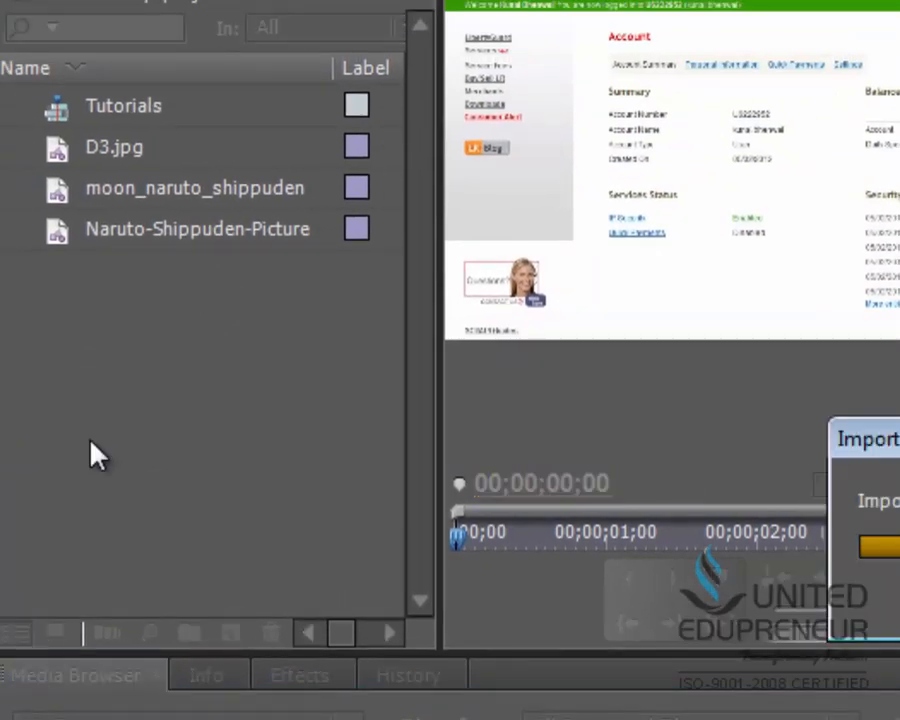
{"action": "left_click", "coordinate": [196, 558]}
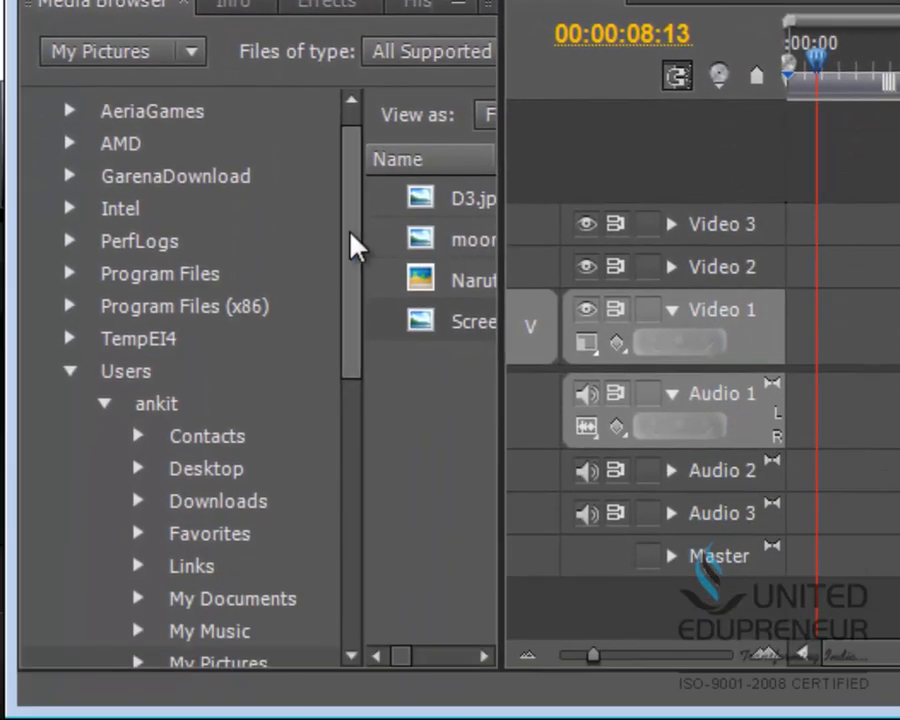
{"action": "left_click_drag", "start_coordinate": [345, 368], "coordinate": [344, 360]}
{"action": "left_click_drag", "start_coordinate": [352, 238], "coordinate": [353, 215]}
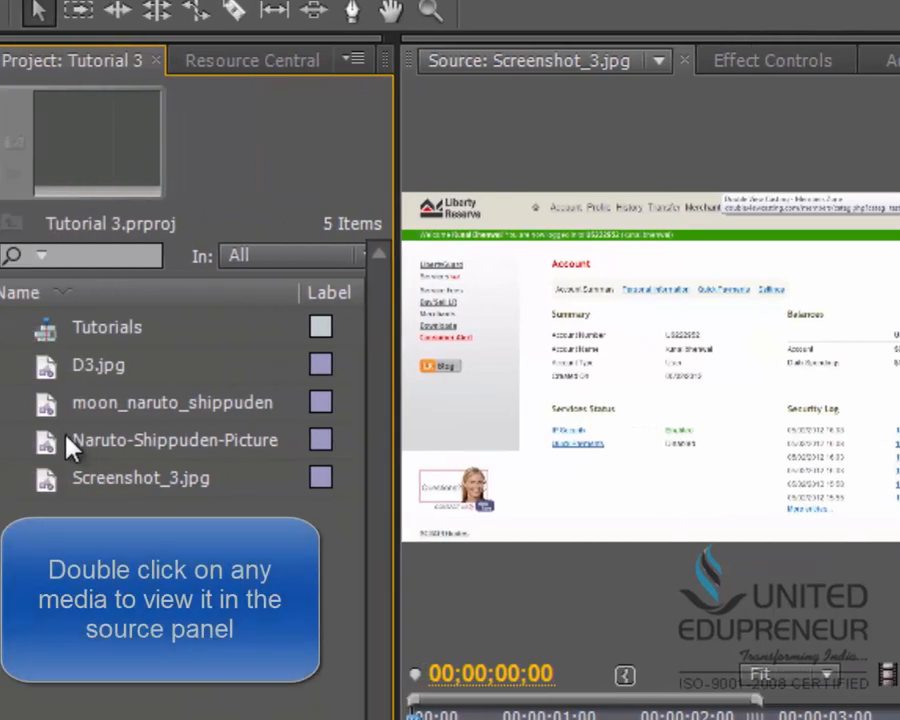
Preview the Naruto-Shippuden picture, the moon_naruto_shippuden image and D3.jpg one after another in the Source monitor.
{"action": "double_click", "coordinate": [47, 447]}
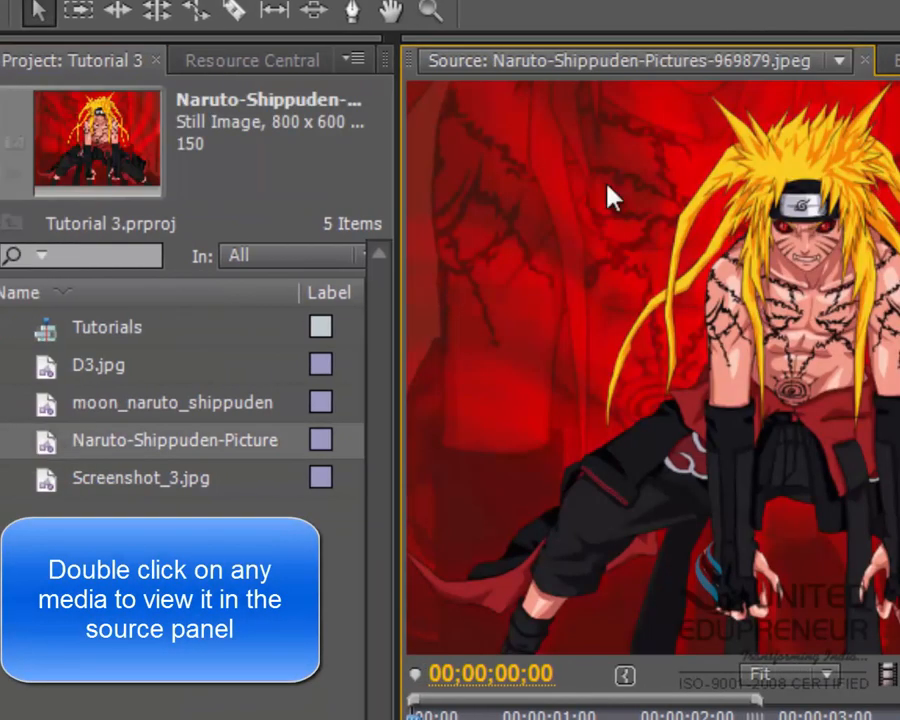
{"action": "double_click", "coordinate": [44, 408]}
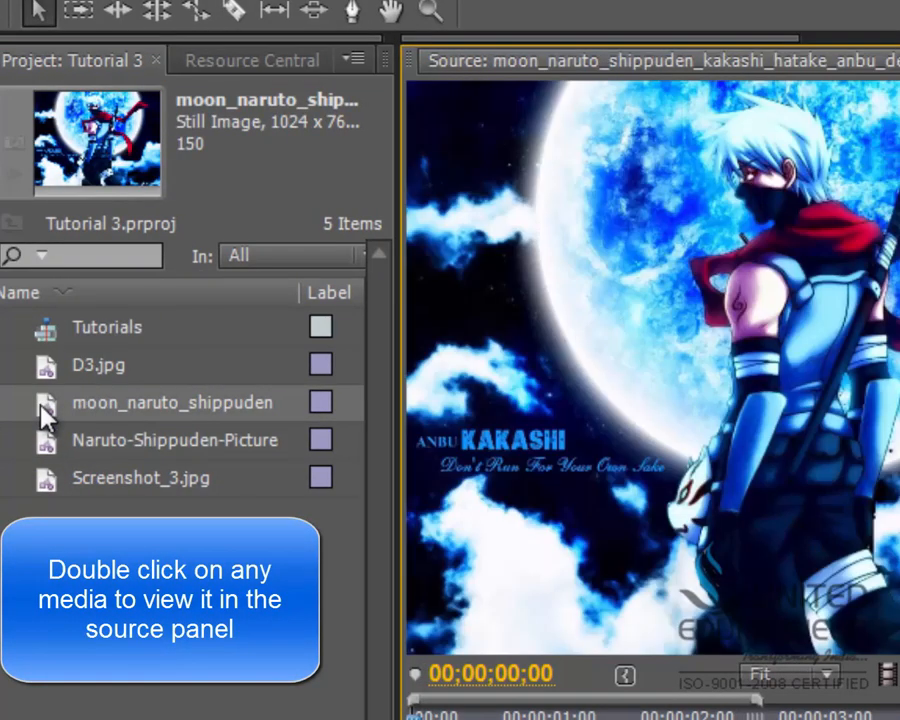
{"action": "double_click", "coordinate": [44, 375]}
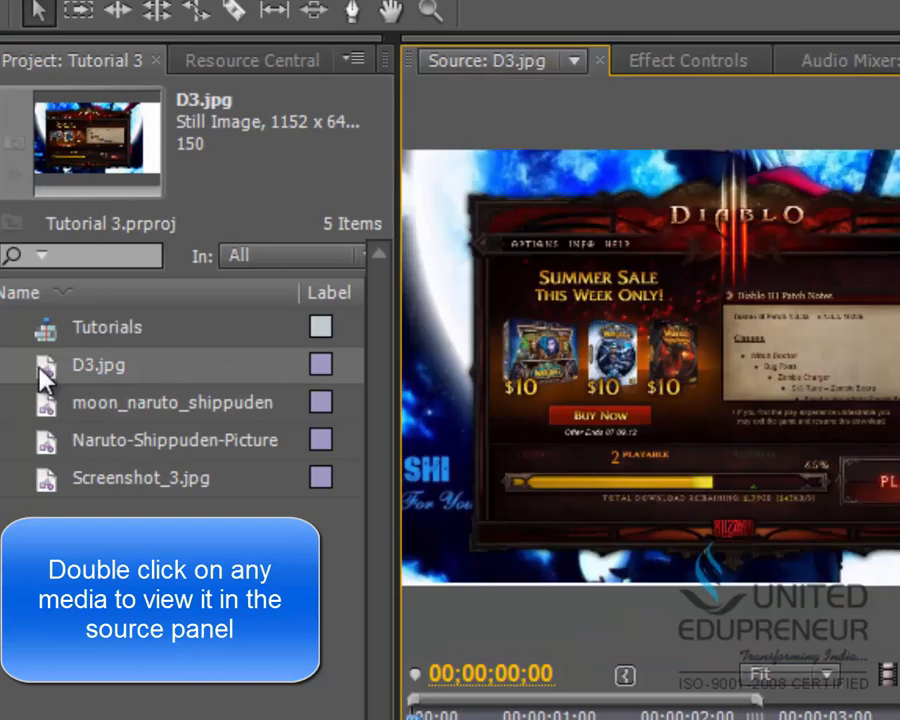
{"action": "left_click", "coordinate": [86, 686]}
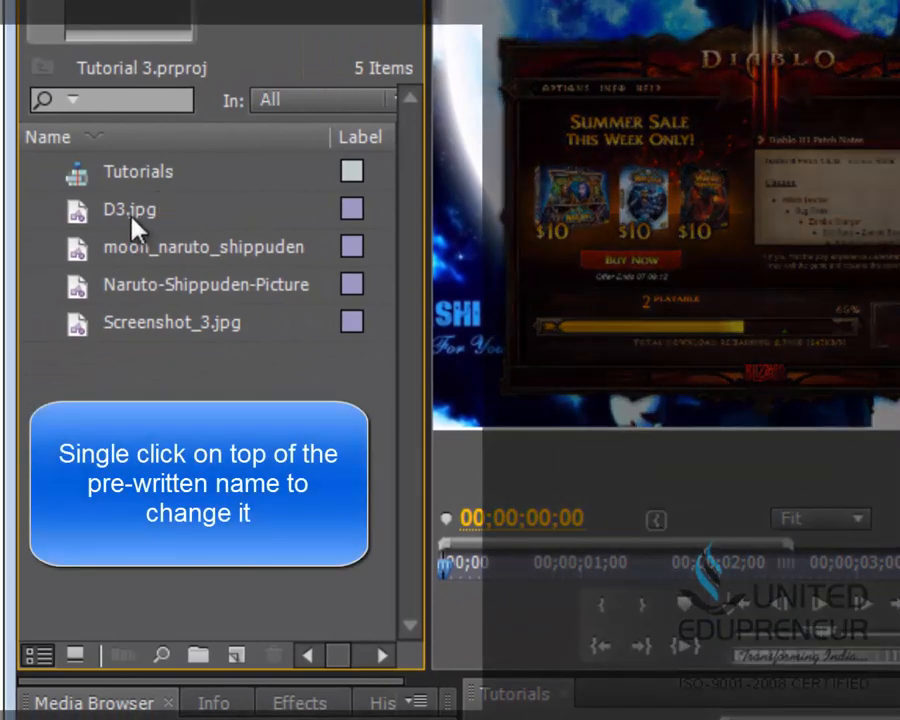
Rename the four imported images in the Project panel as 1, 2, 3 and 4, in list order.
{"action": "left_click", "coordinate": [131, 218]}
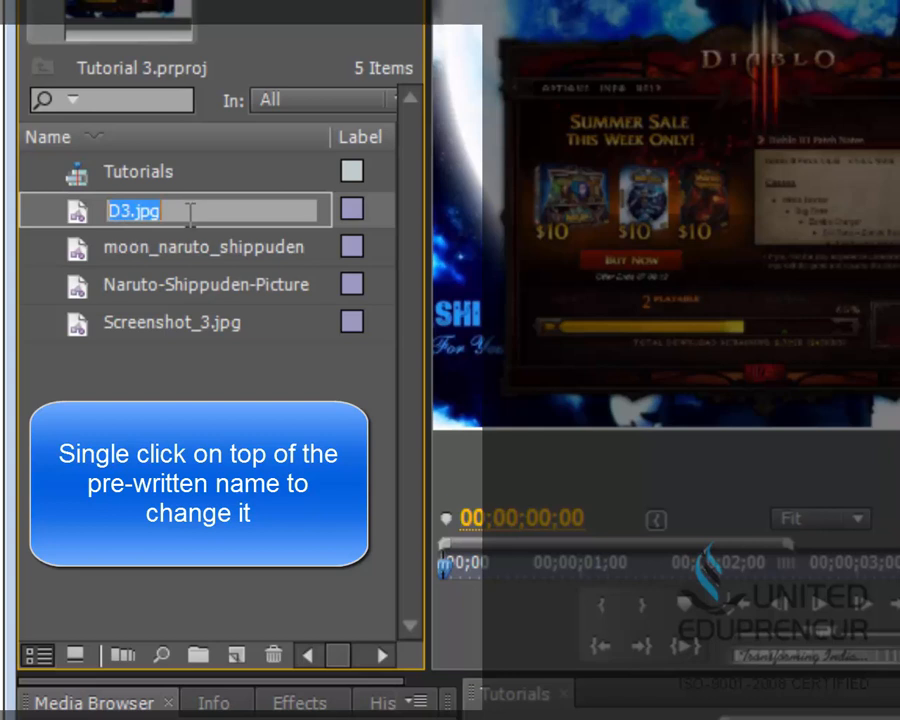
{"action": "type", "text": "1"}
{"action": "left_click", "coordinate": [190, 250]}
{"action": "type", "text": "2"}
{"action": "left_click", "coordinate": [173, 283]}
{"action": "type", "text": "3"}
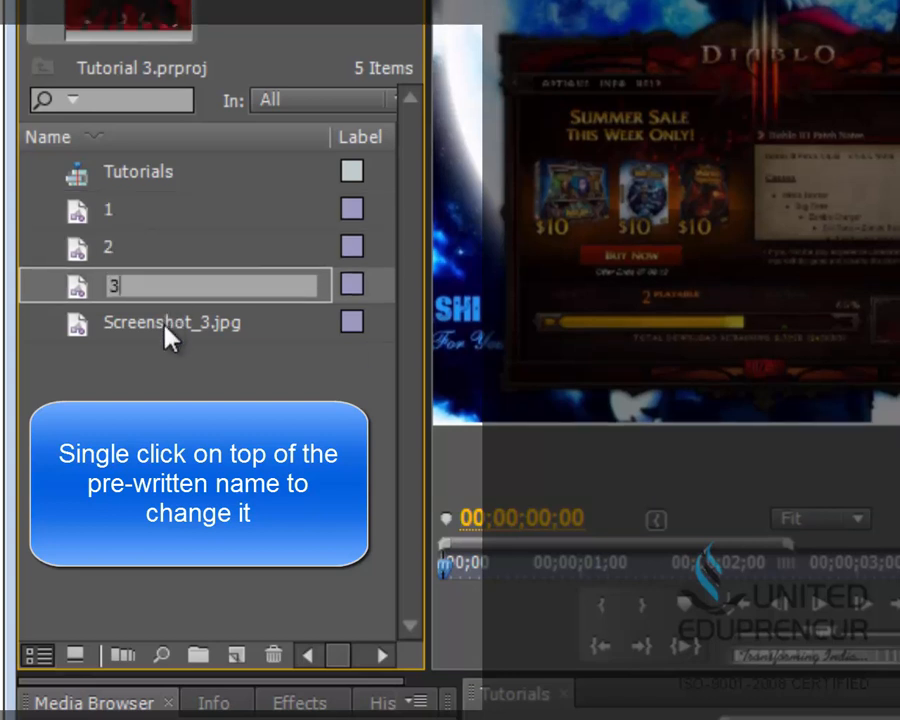
{"action": "left_click", "coordinate": [165, 322]}
{"action": "type", "text": "4"}
{"action": "left_click", "coordinate": [100, 385]}
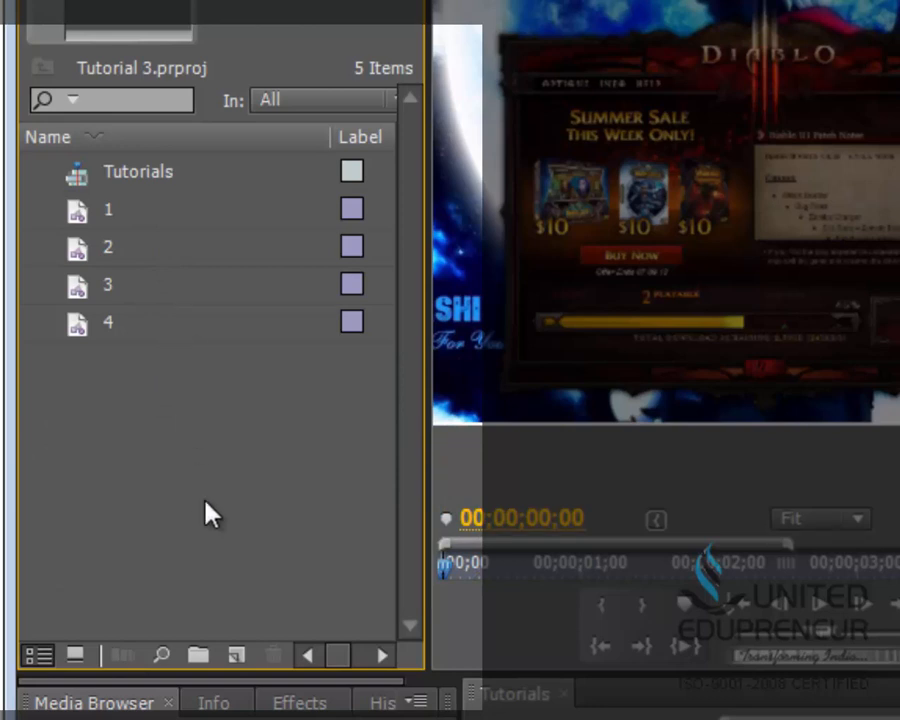
Create a new bin in the project and name it Images.
{"action": "left_click", "coordinate": [199, 656]}
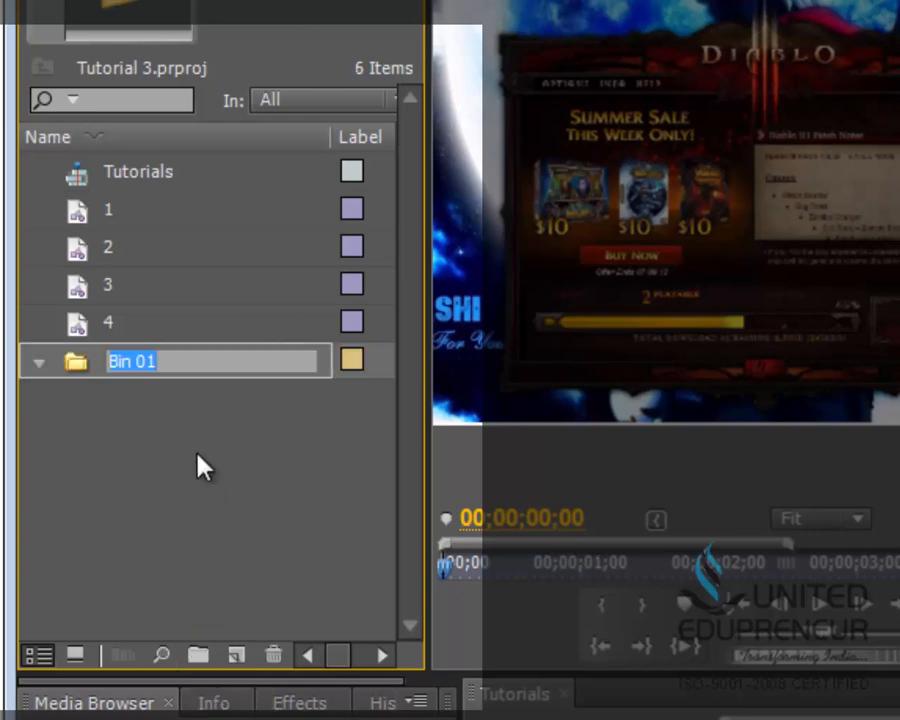
{"action": "type", "text": "Images"}
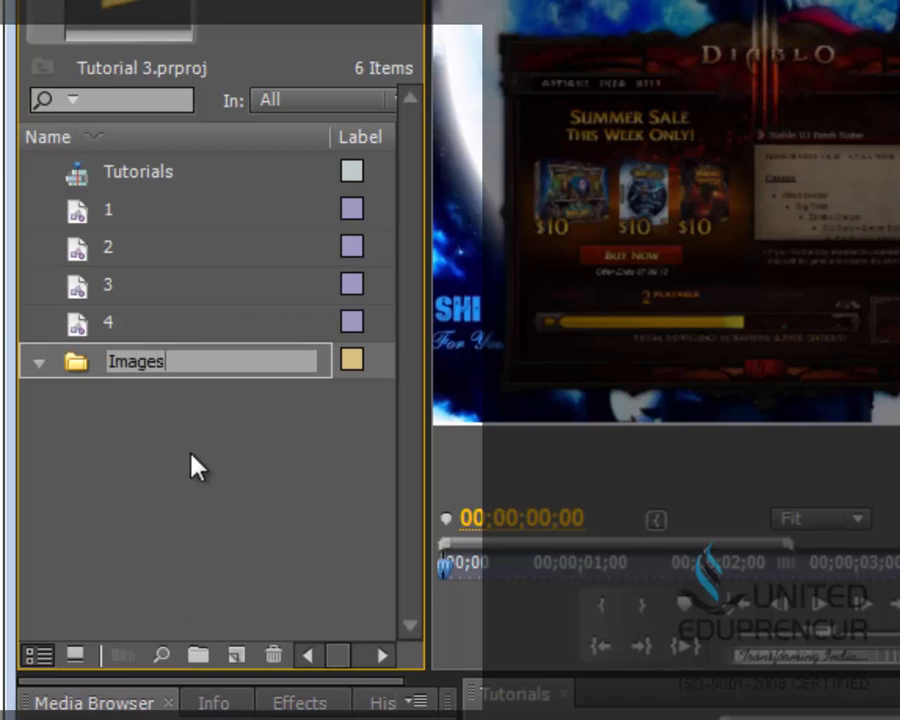
Confirm the Images bin's name and move the four images 1, 2, 3 and 4 into that bin.
{"action": "left_click", "coordinate": [180, 540]}
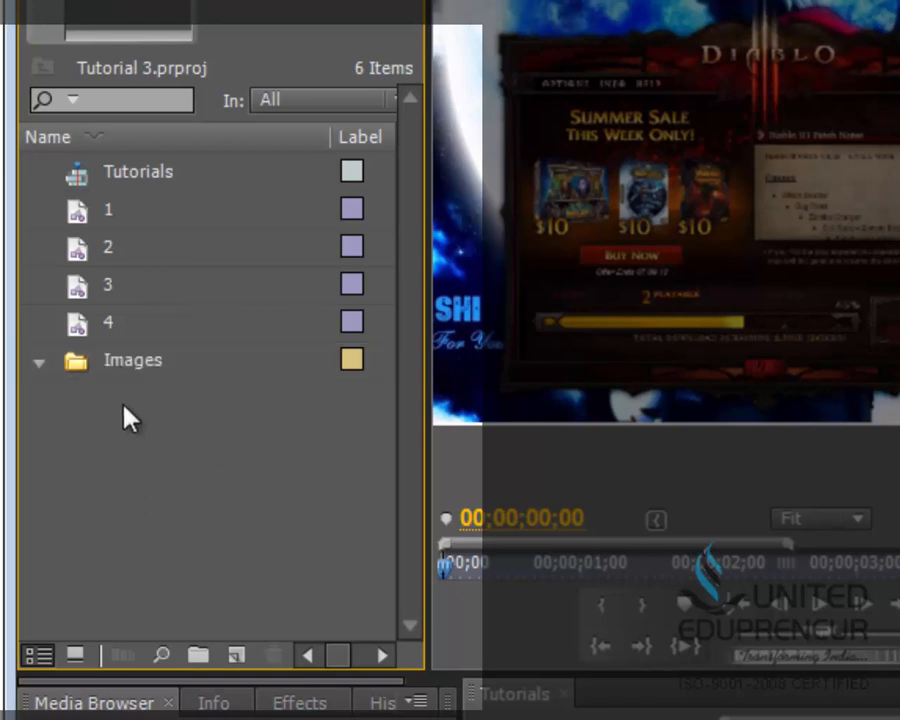
{"action": "left_click", "coordinate": [82, 326]}
{"action": "left_click", "coordinate": [80, 225], "text": "shift"}
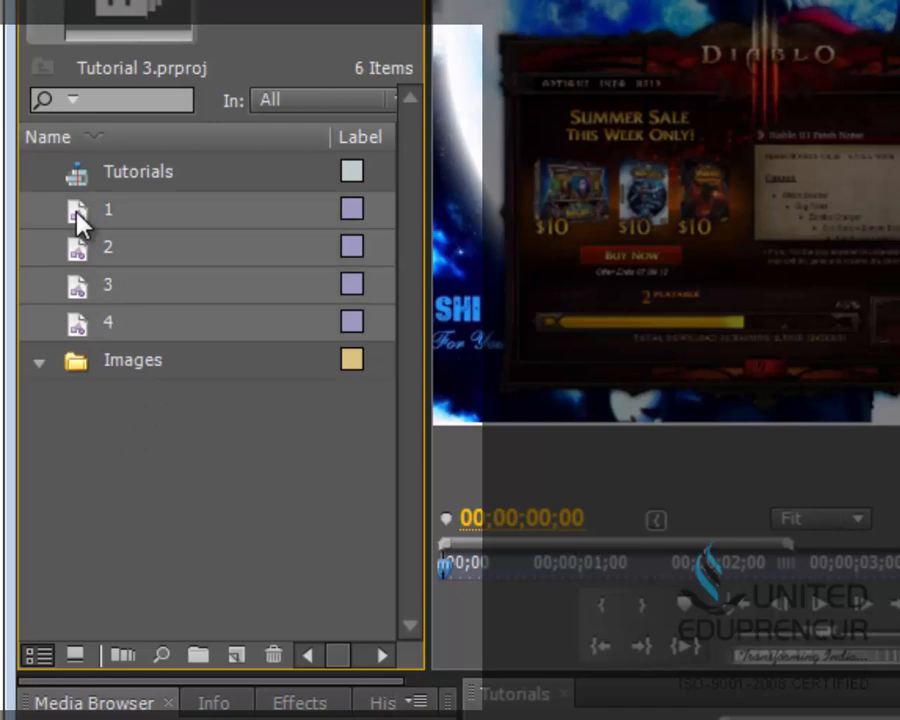
{"action": "left_click_drag", "start_coordinate": [80, 225], "coordinate": [134, 362]}
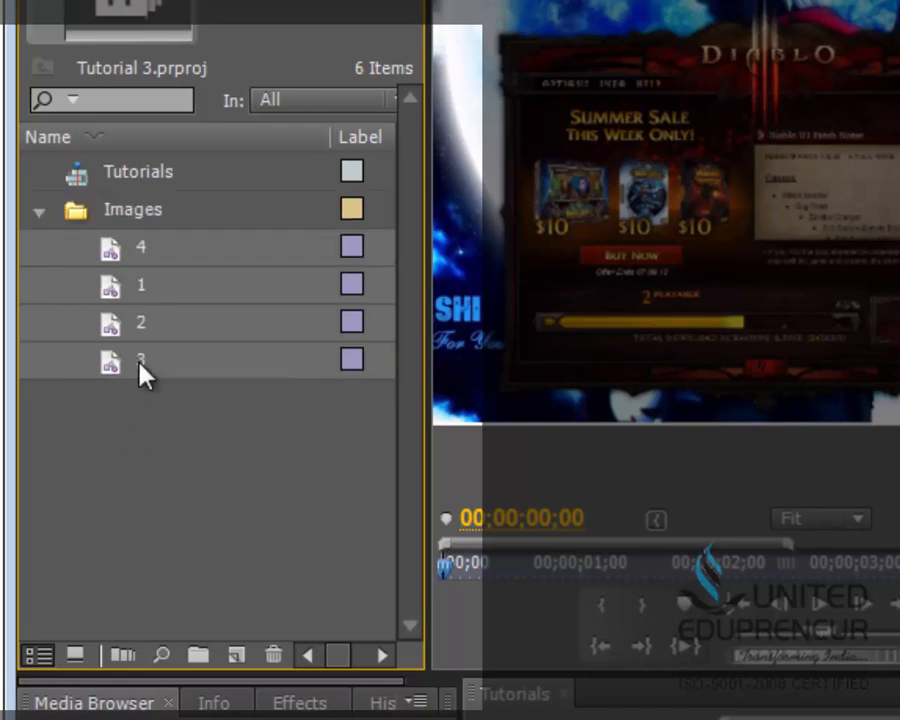
{"action": "left_click", "coordinate": [95, 498]}
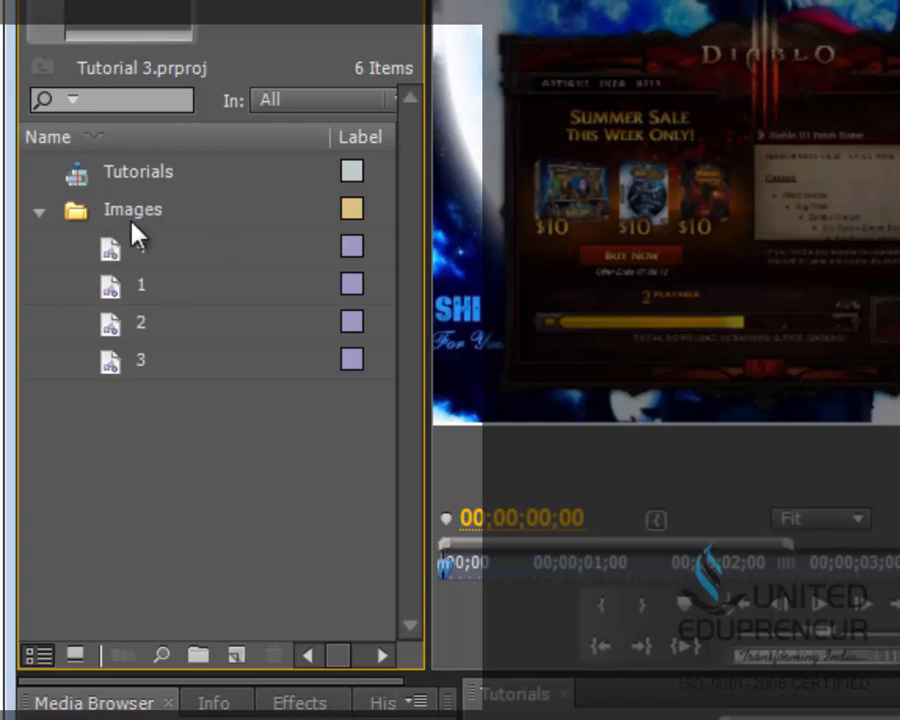
Collapse the Images bin in the Project panel and save the project.
{"action": "left_click", "coordinate": [40, 214]}
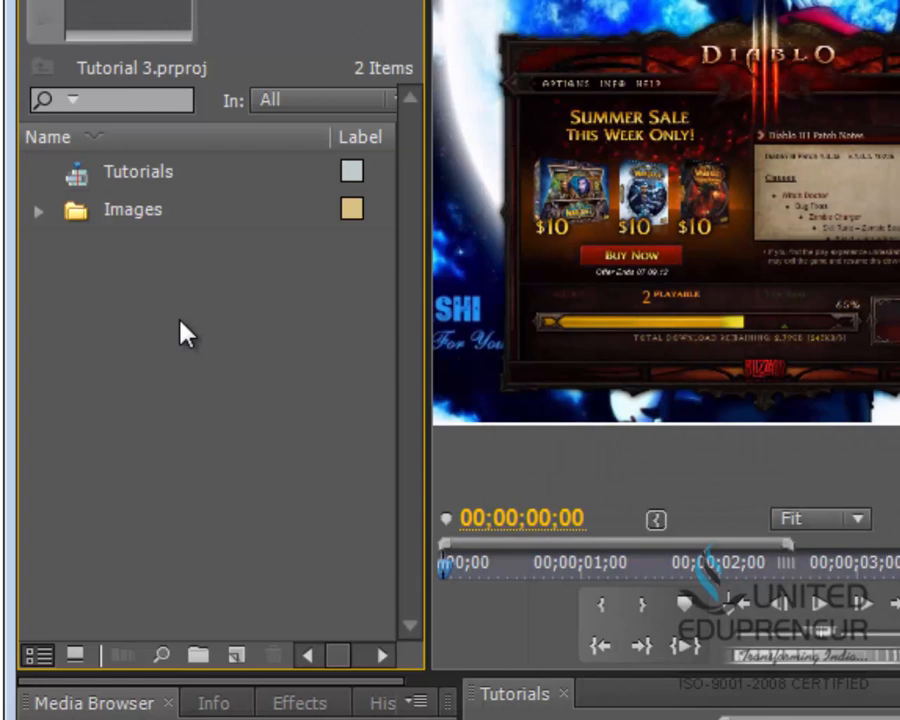
{"action": "key", "text": "ctrl+s"}
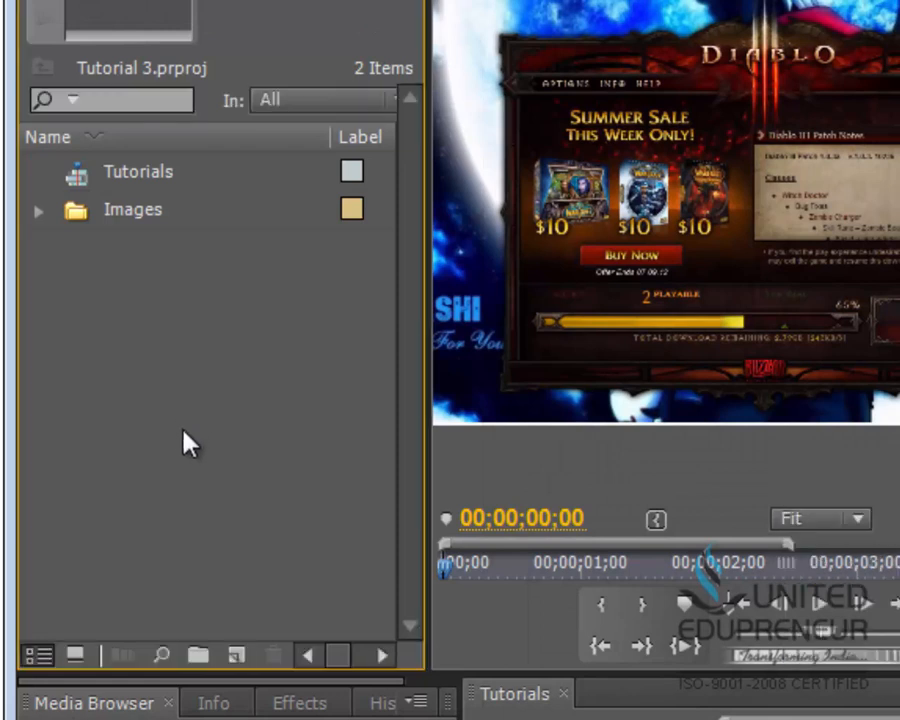